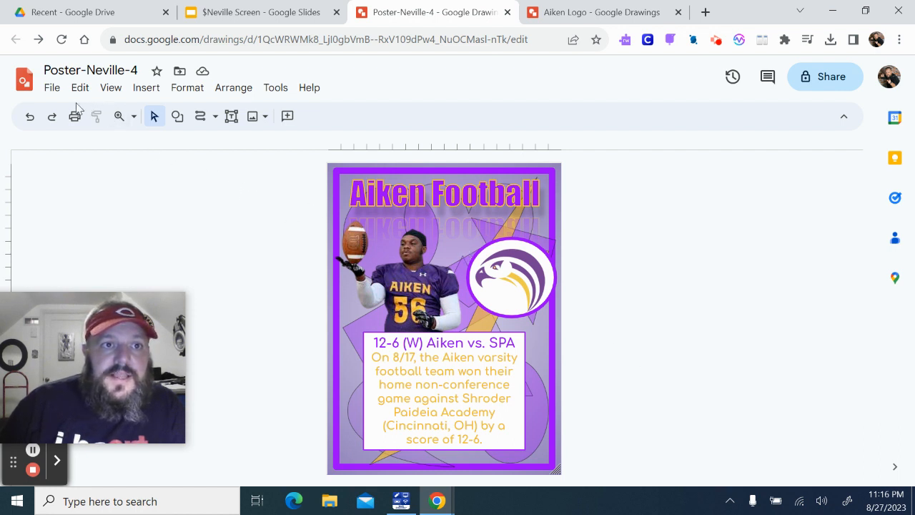
# Step: Download the Aiken Football poster drawing as a JPEG image and open the downloaded file to check it
pyautogui.click(50, 89)
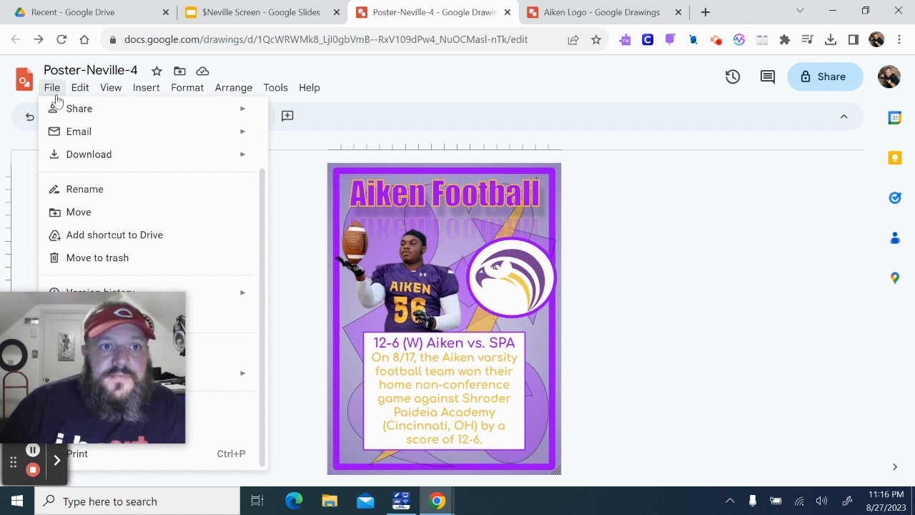
pyautogui.moveTo(82, 161)
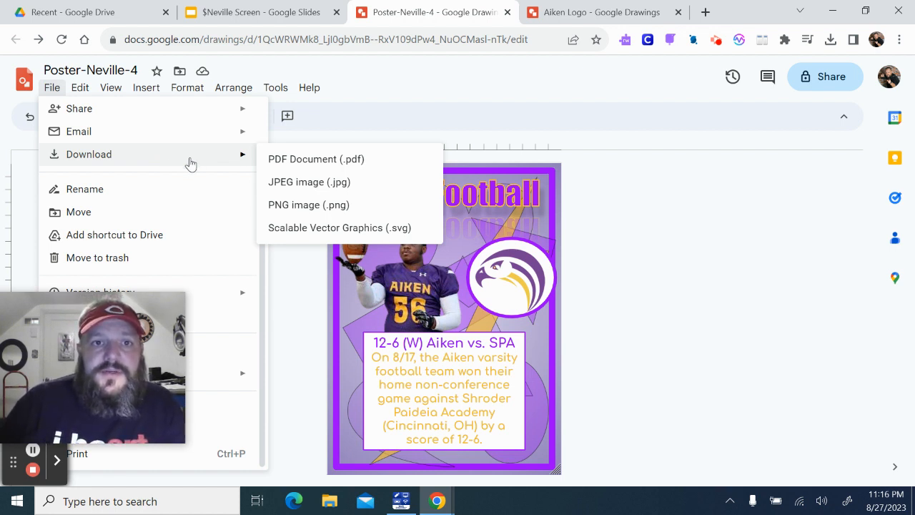
pyautogui.click(318, 183)
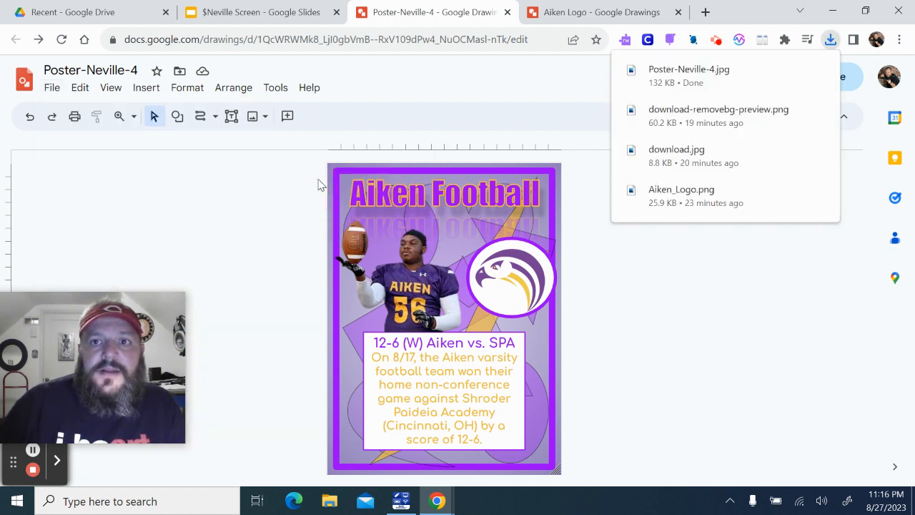
pyautogui.click(711, 80)
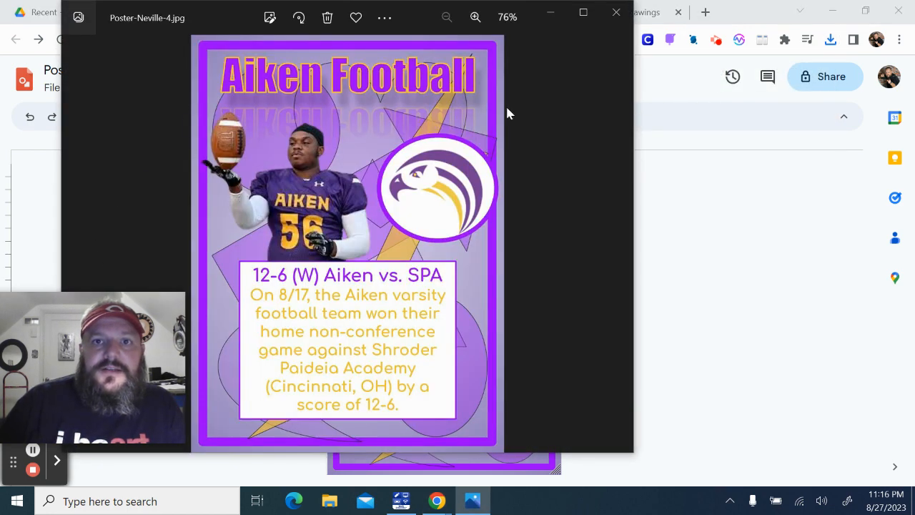
pyautogui.click(615, 12)
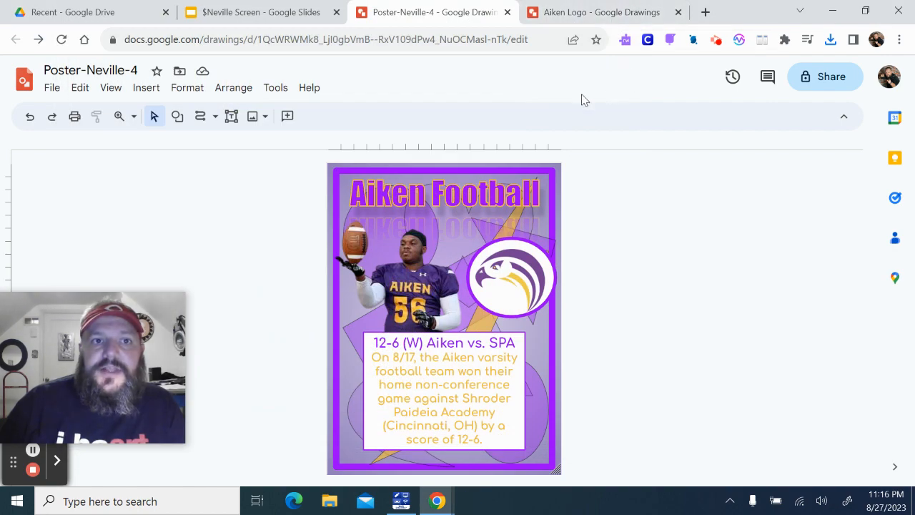
# Step: In the Google Slides presentation, insert the downloaded Aiken Football poster image on the blank slide and move it to the slide's right side
pyautogui.click(293, 15)
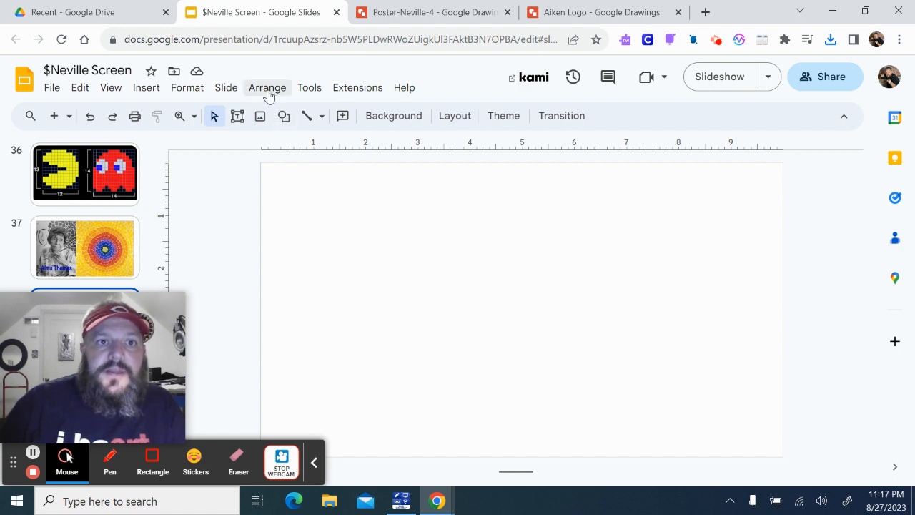
pyautogui.click(147, 89)
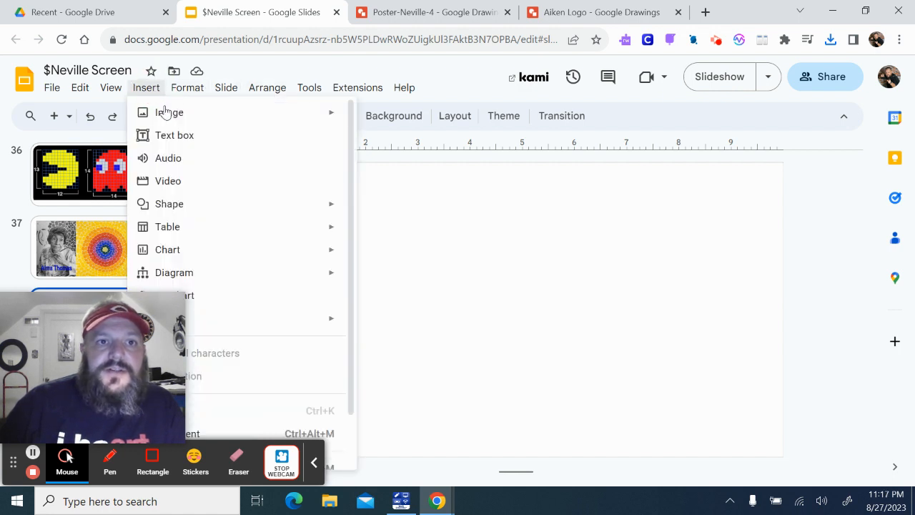
pyautogui.moveTo(166, 113)
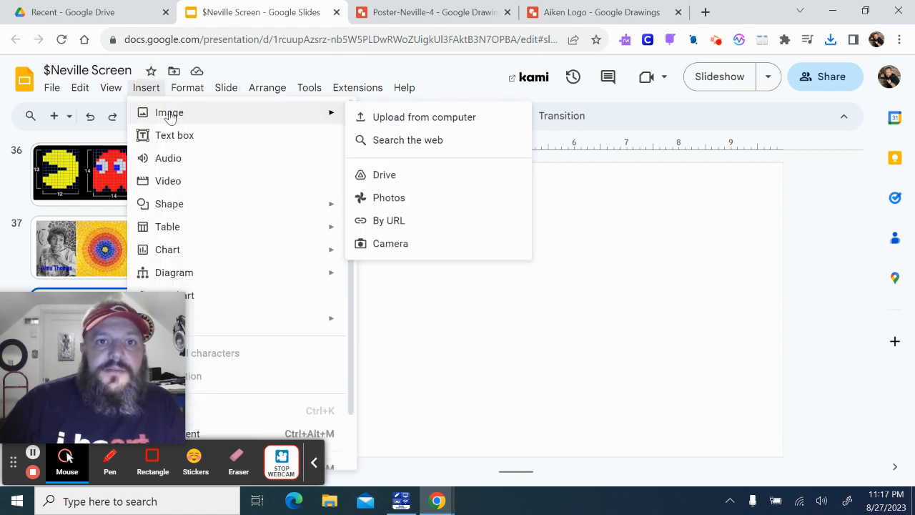
pyautogui.click(375, 124)
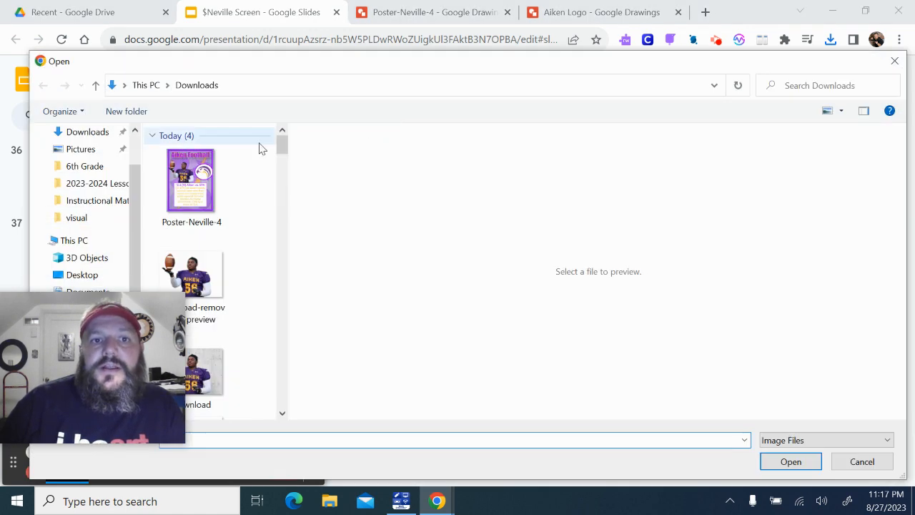
pyautogui.click(200, 187)
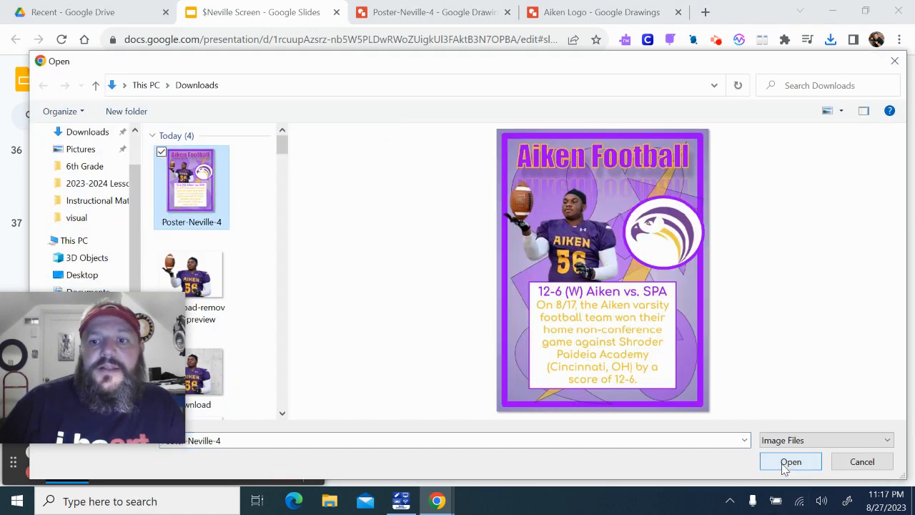
pyautogui.click(790, 462)
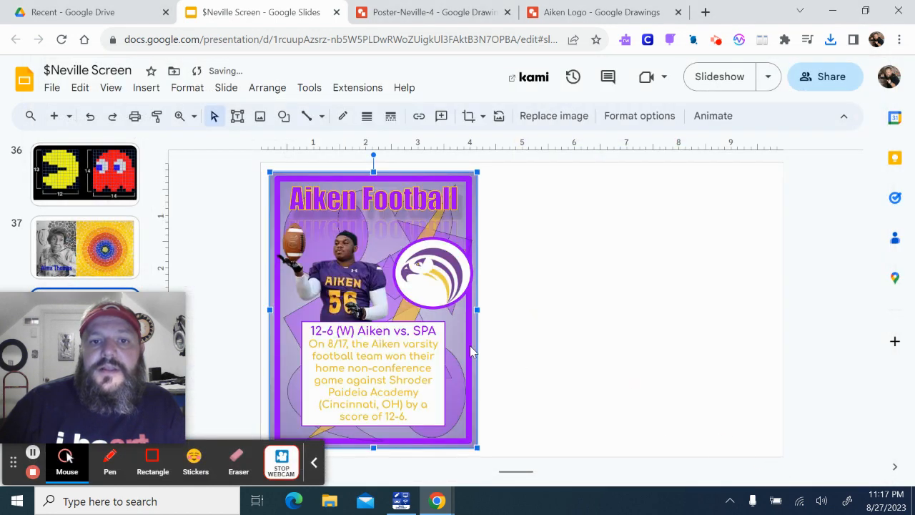
pyautogui.moveTo(536, 321); pyautogui.dragTo(692, 331)
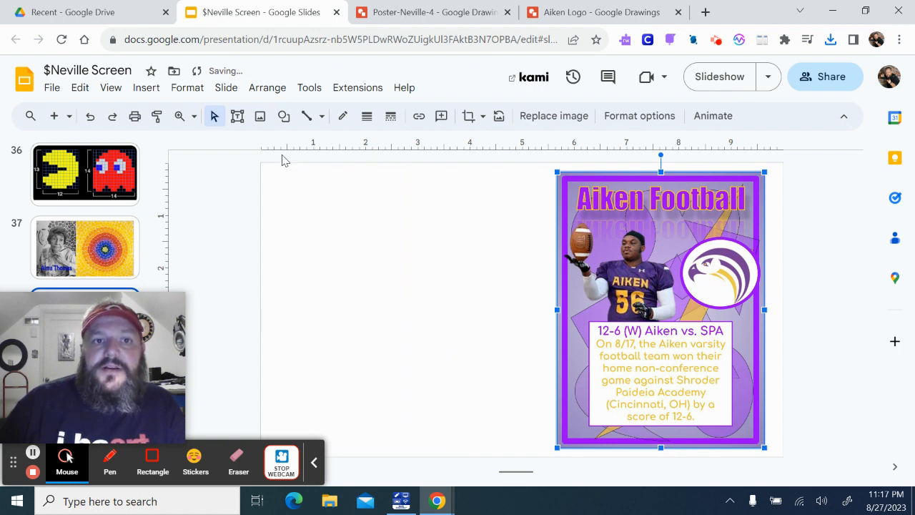
# Step: Add a large text box filling the slide area beside the poster and enter the heading "Artist Statement:" followed by a new line
pyautogui.click(238, 115)
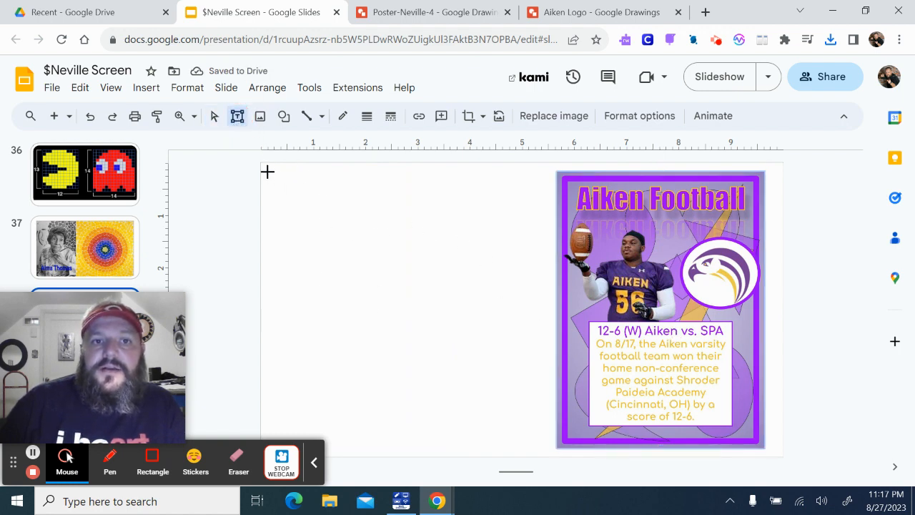
pyautogui.moveTo(267, 169); pyautogui.dragTo(540, 448)
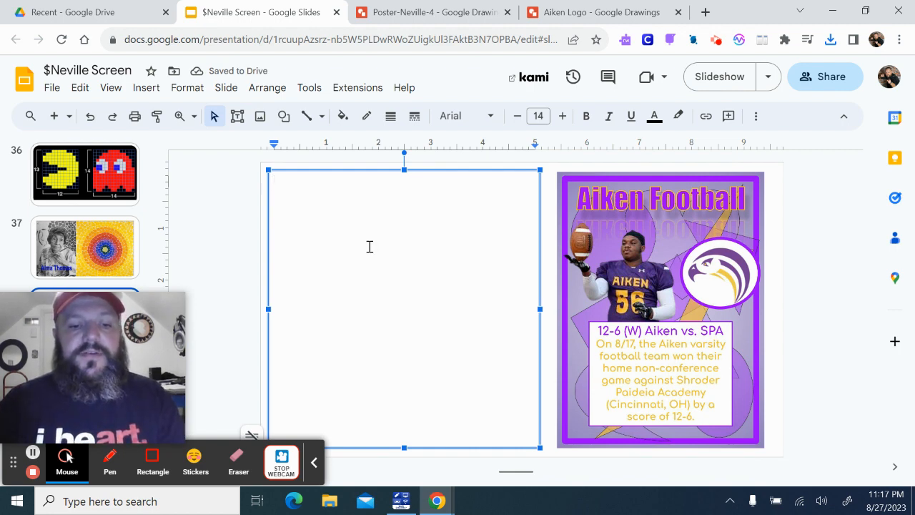
pyautogui.write('Artist')
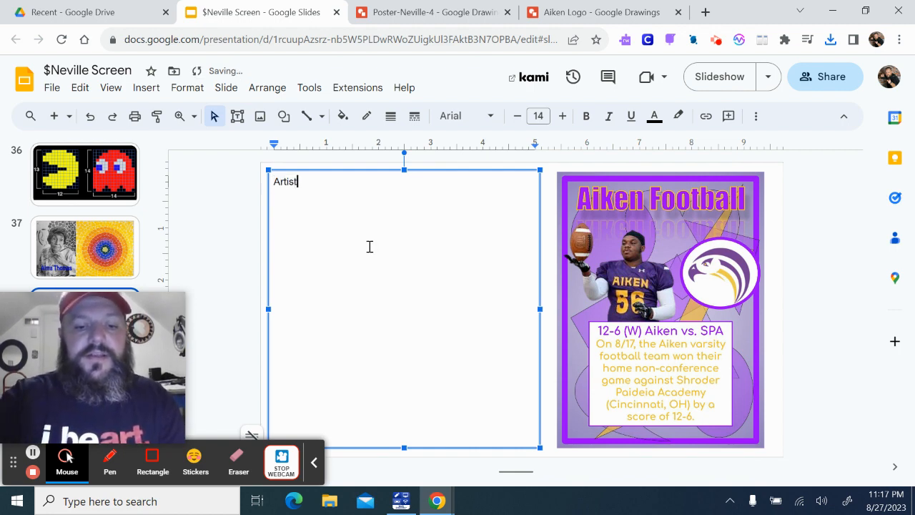
pyautogui.write(' Statem')
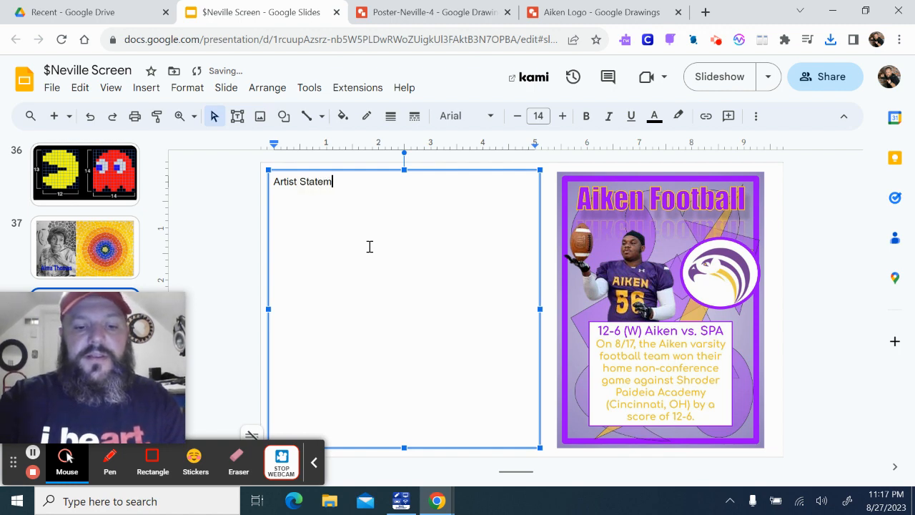
pyautogui.write('ent:')
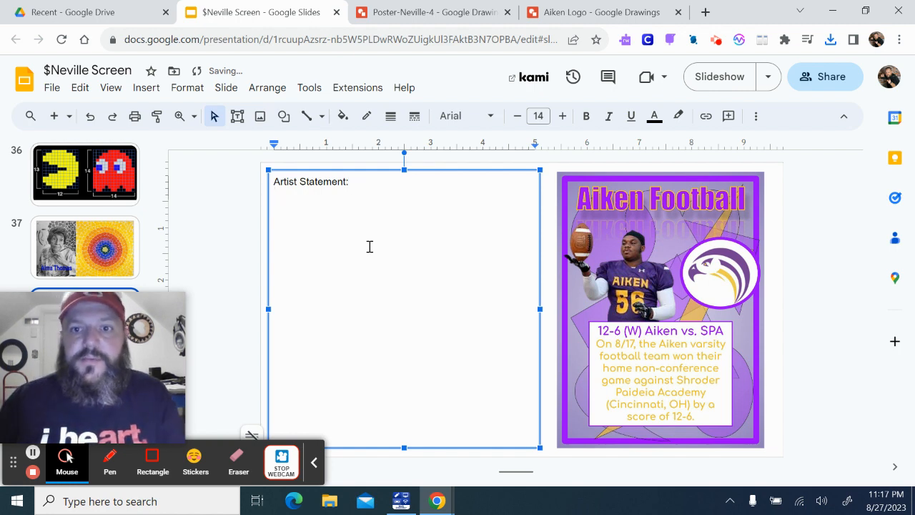
pyautogui.press('Return')
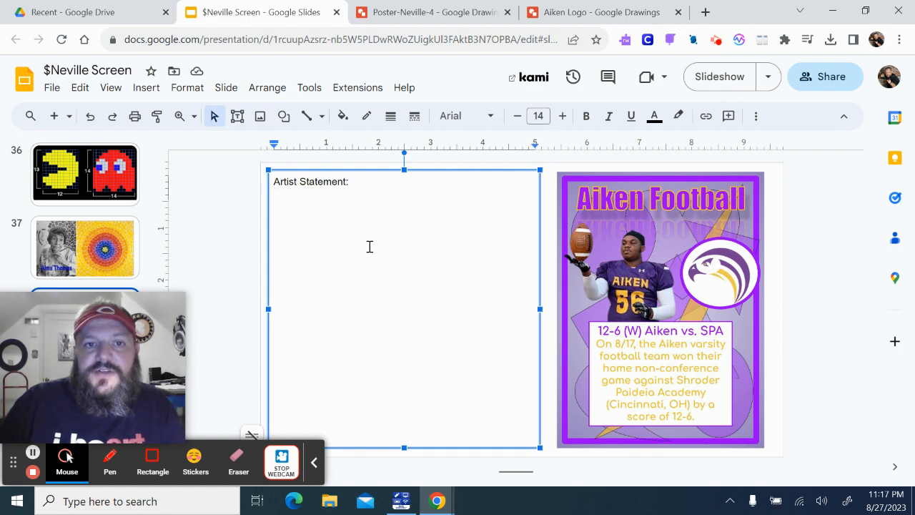
# Step: Make the "Artist Statement:" heading bold and increase its font size to 23
pyautogui.tripleClick(307, 184)
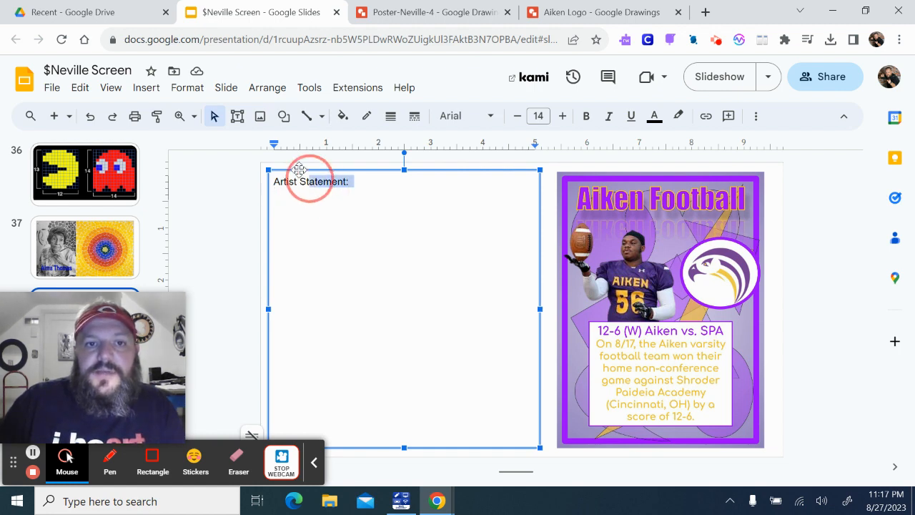
pyautogui.click(586, 116)
pyautogui.click(562, 116)
pyautogui.click(562, 116)
pyautogui.click(563, 116)
pyautogui.click(563, 116)
pyautogui.click(563, 115)
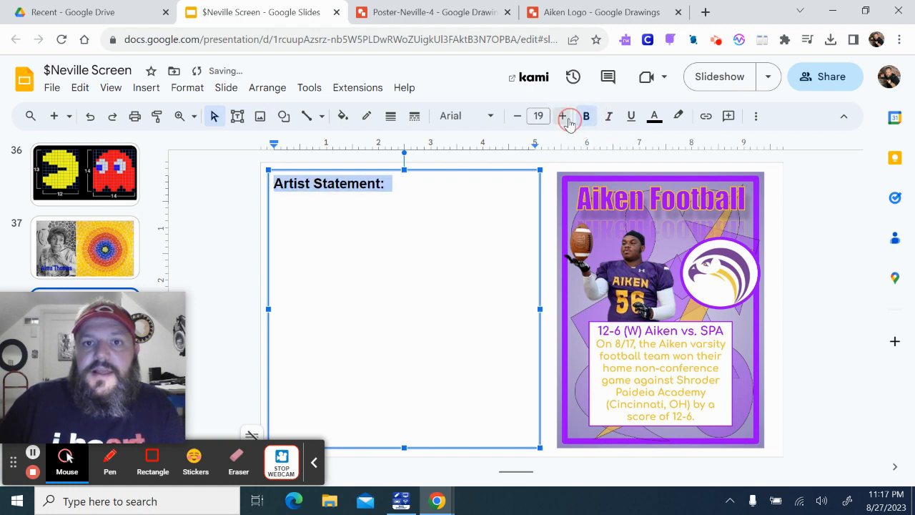
pyautogui.click(563, 116)
pyautogui.click(562, 116)
pyautogui.click(562, 116)
pyautogui.click(562, 116)
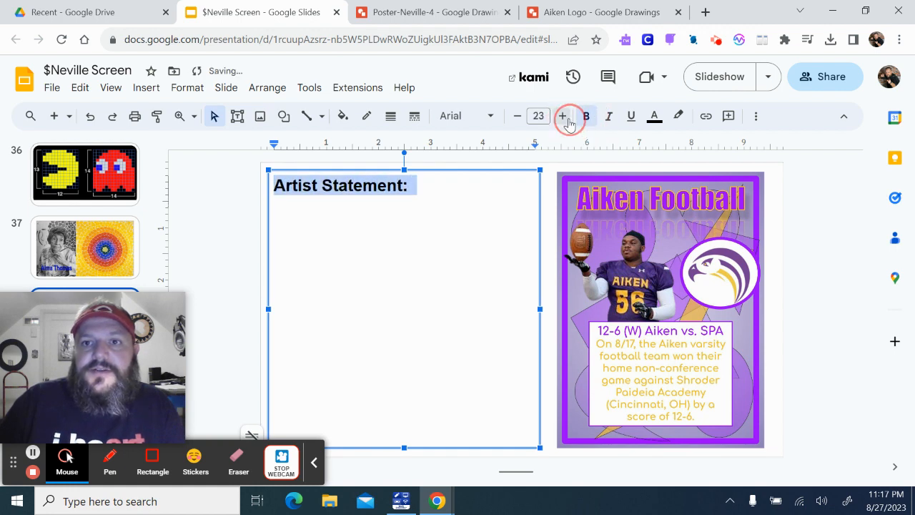
# Step: Center and underline the "Artist Statement:" heading, then deselect the text box
pyautogui.click(753, 116)
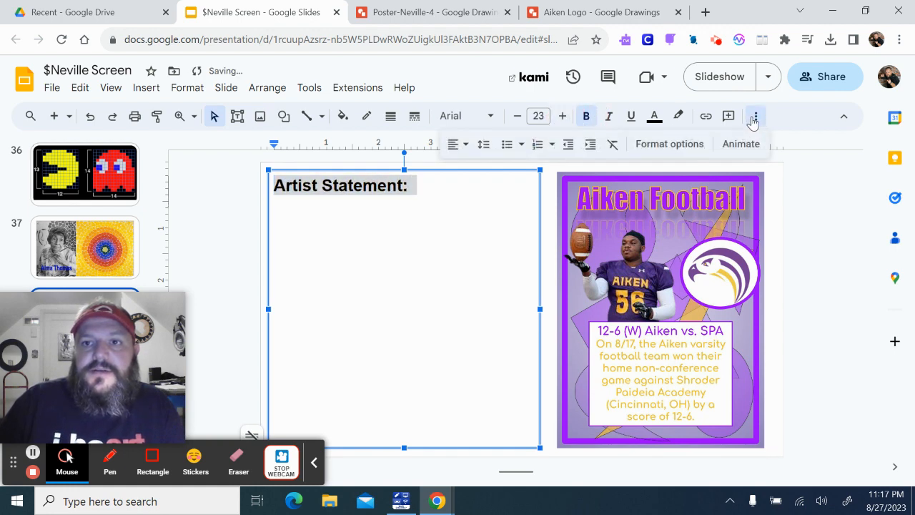
pyautogui.click(455, 145)
pyautogui.click(476, 168)
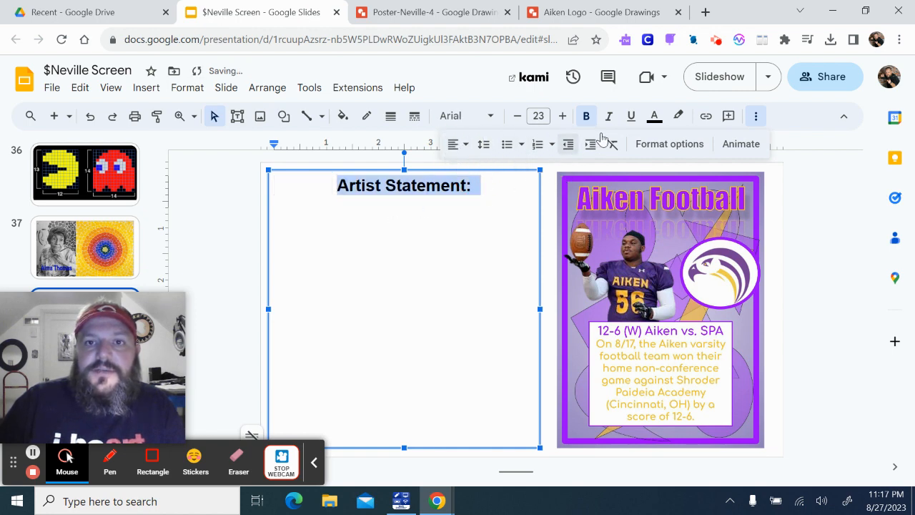
pyautogui.click(632, 115)
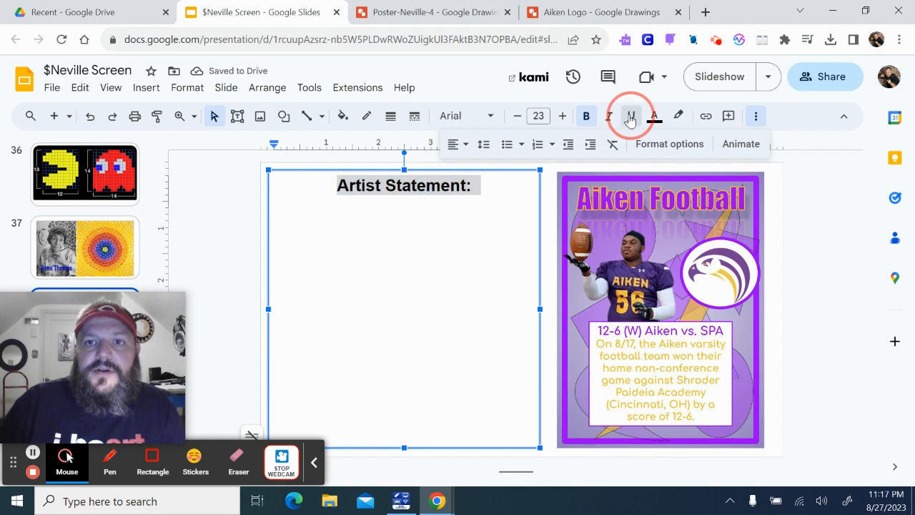
pyautogui.click(514, 210)
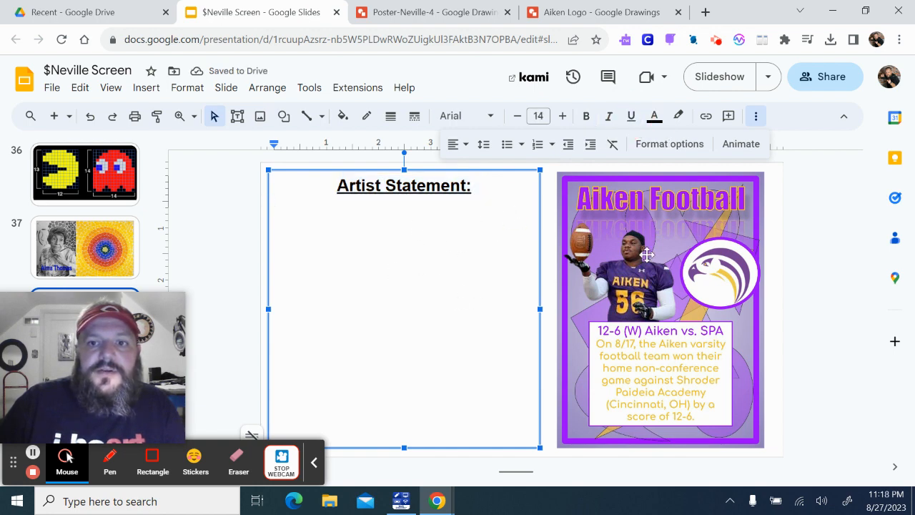
pyautogui.click(798, 285)
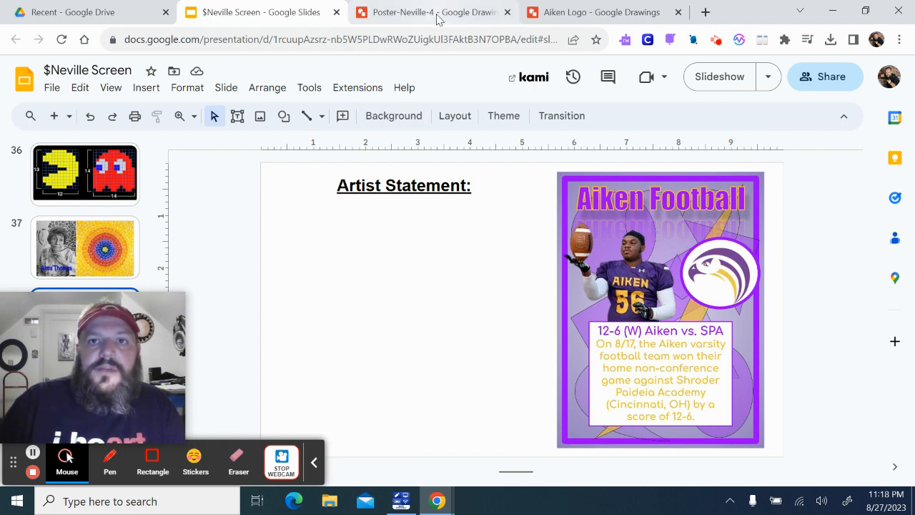
# Step: Switch to the Aiken Logo drawing, download it as a JPEG image and preview the downloaded file
pyautogui.click(434, 13)
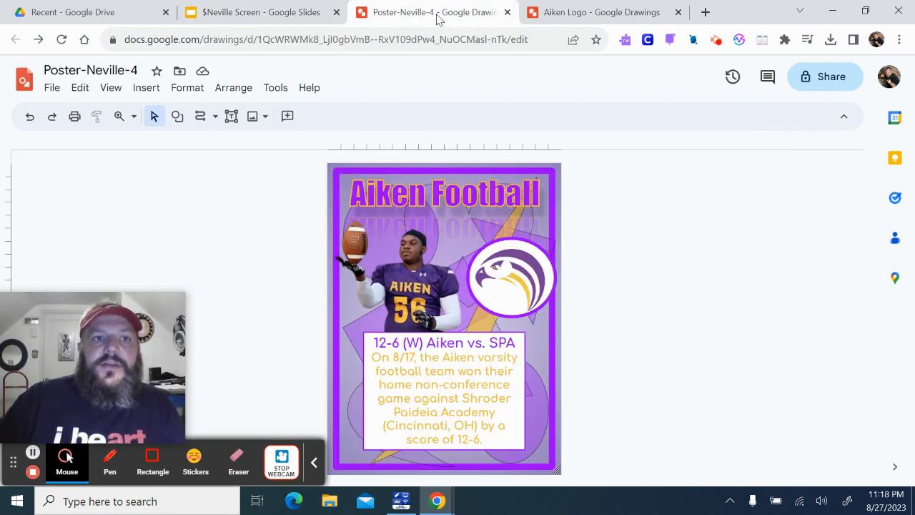
pyautogui.click(576, 18)
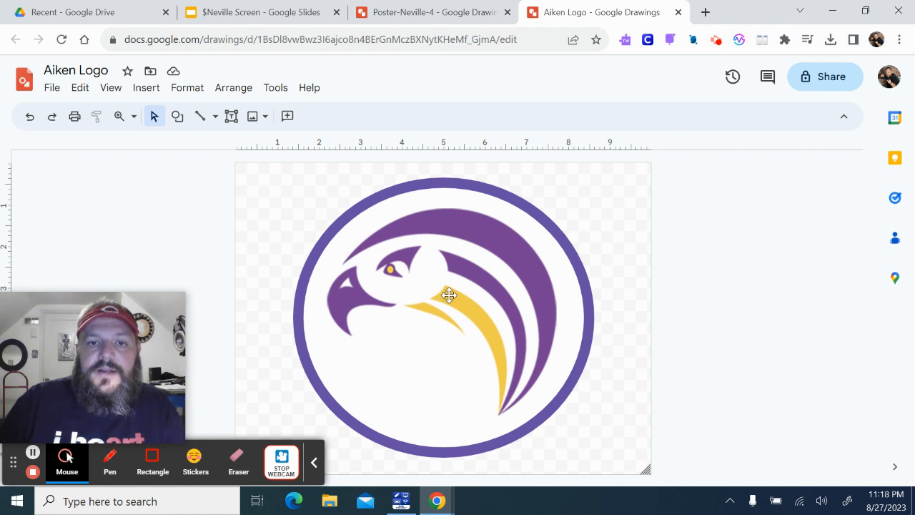
pyautogui.click(53, 89)
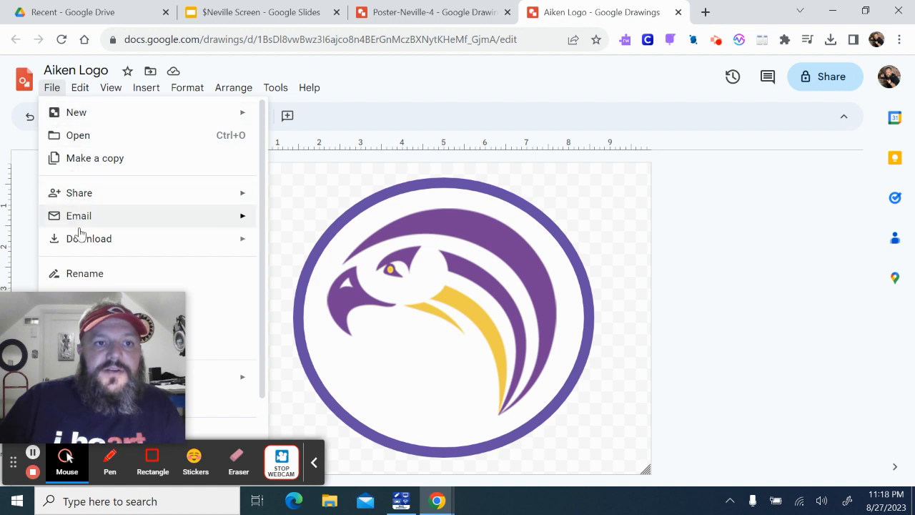
pyautogui.moveTo(85, 240)
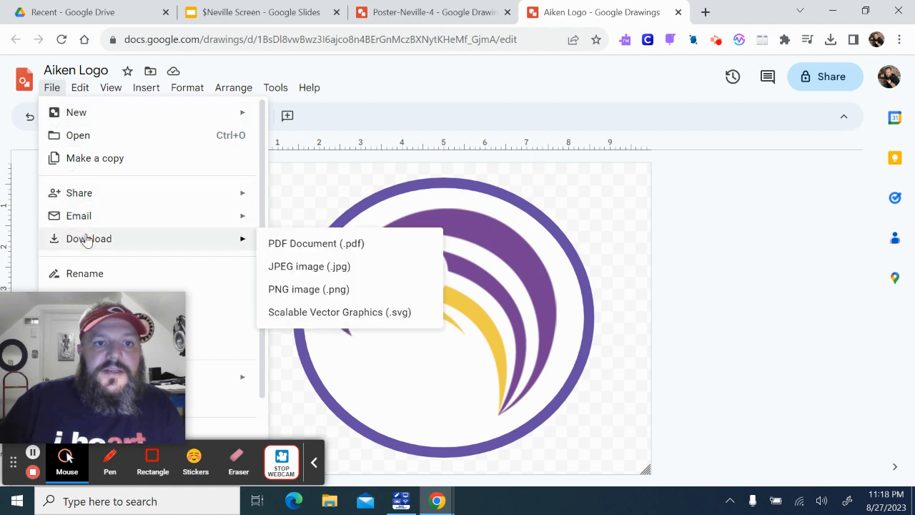
pyautogui.click(301, 267)
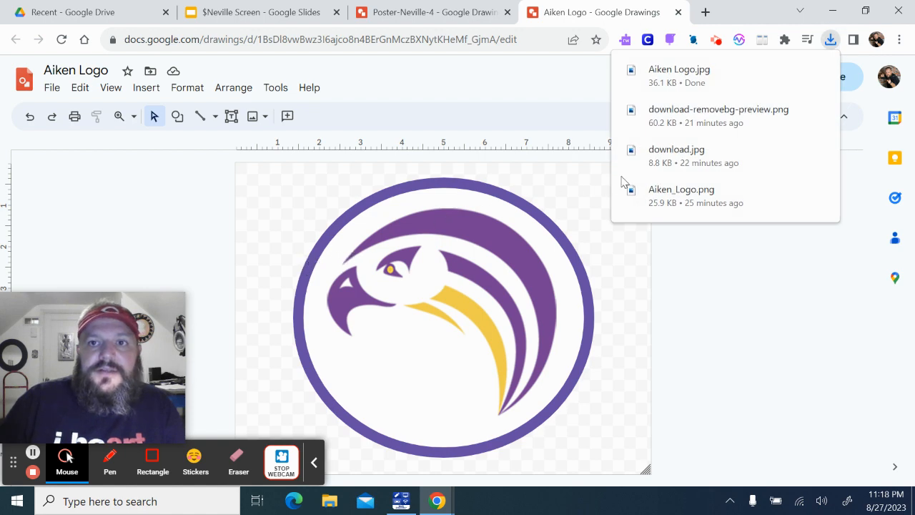
pyautogui.click(704, 85)
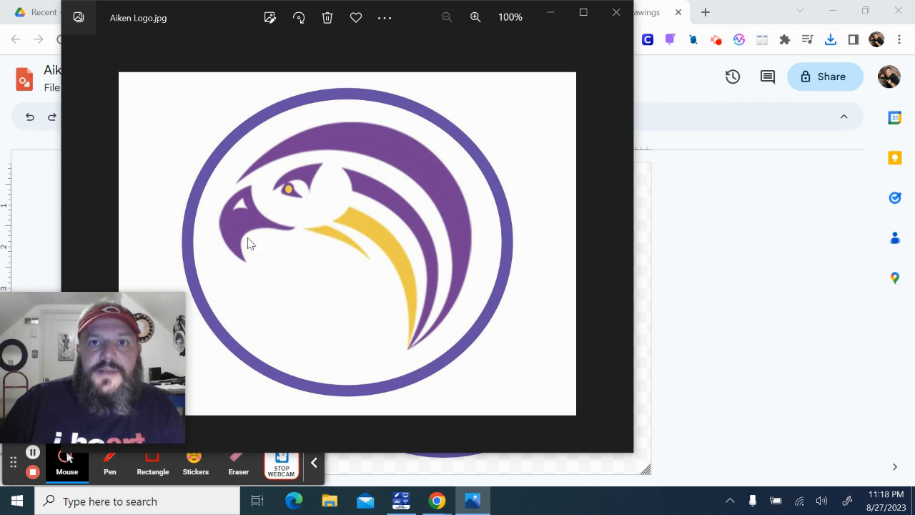
pyautogui.click(617, 12)
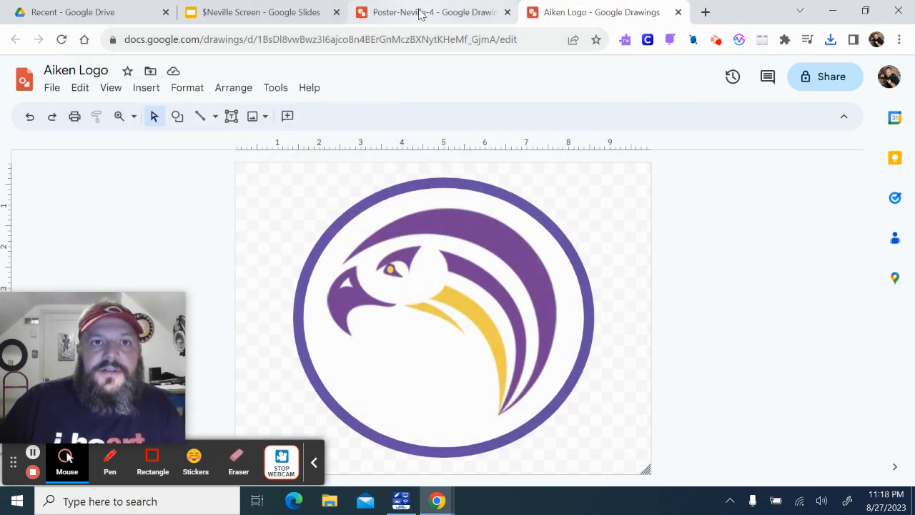
# Step: Switch to the $Neville Screen presentation and duplicate the slide holding the poster and artist statement
pyautogui.click(265, 15)
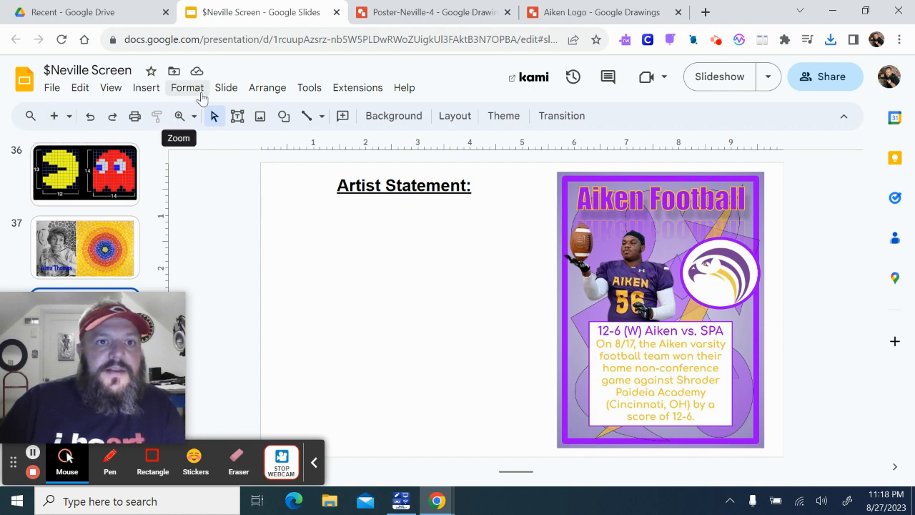
pyautogui.click(226, 88)
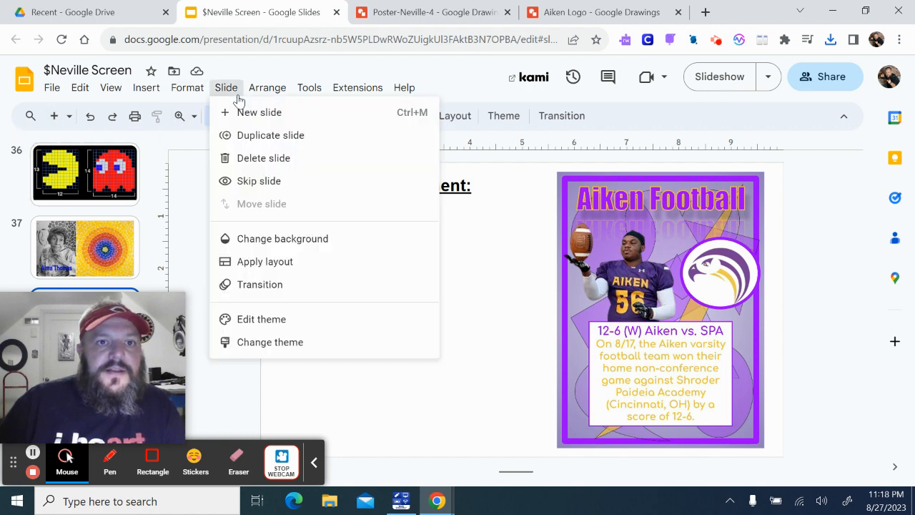
pyautogui.click(269, 146)
# Step: Delete the "Artist Statement:" text box and the poster image from the duplicated slide
pyautogui.click(366, 185)
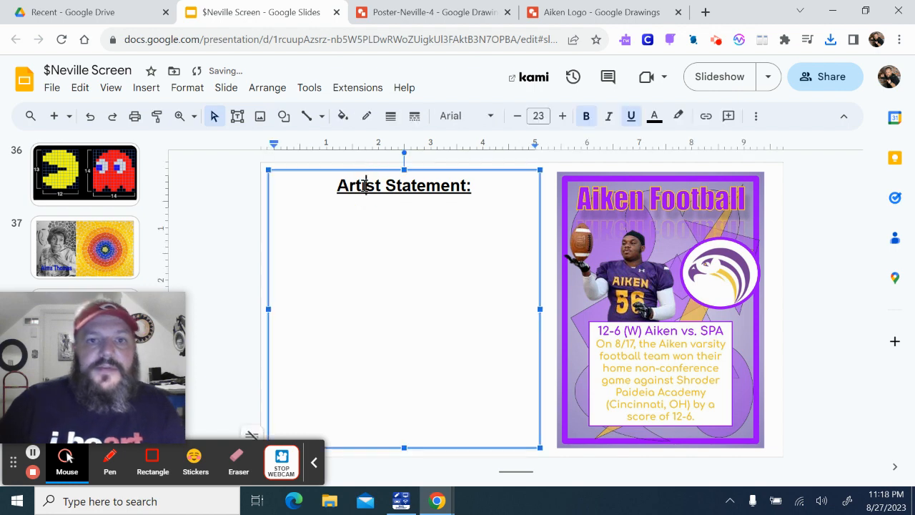
pyautogui.press('BackSpace')
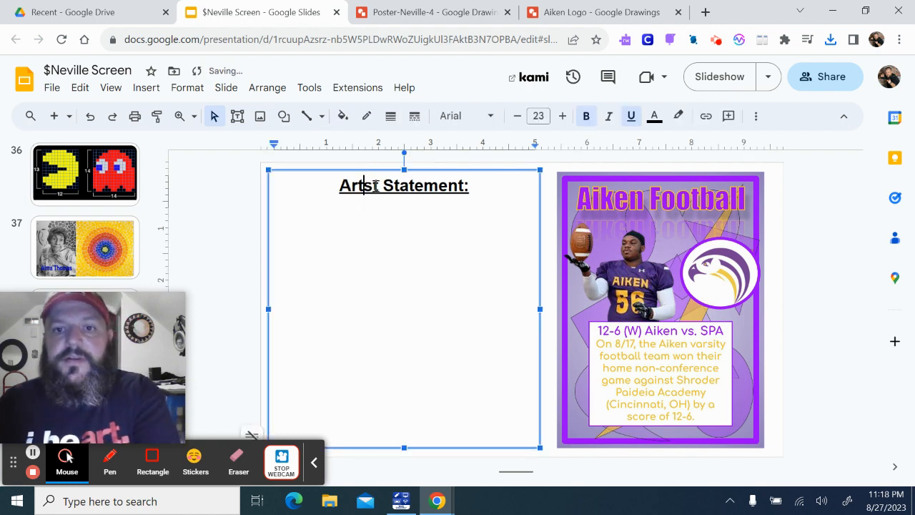
pyautogui.click(495, 167)
pyautogui.press('Delete')
pyautogui.click(611, 179)
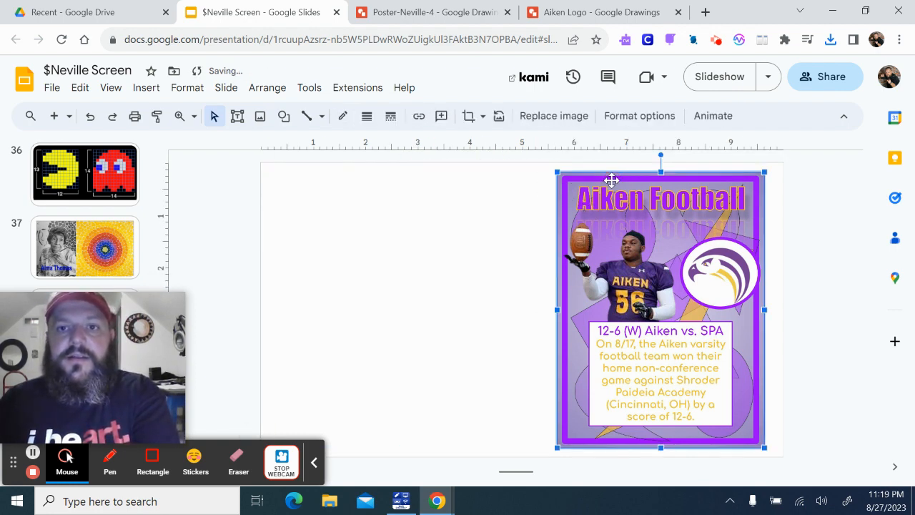
pyautogui.press('Delete')
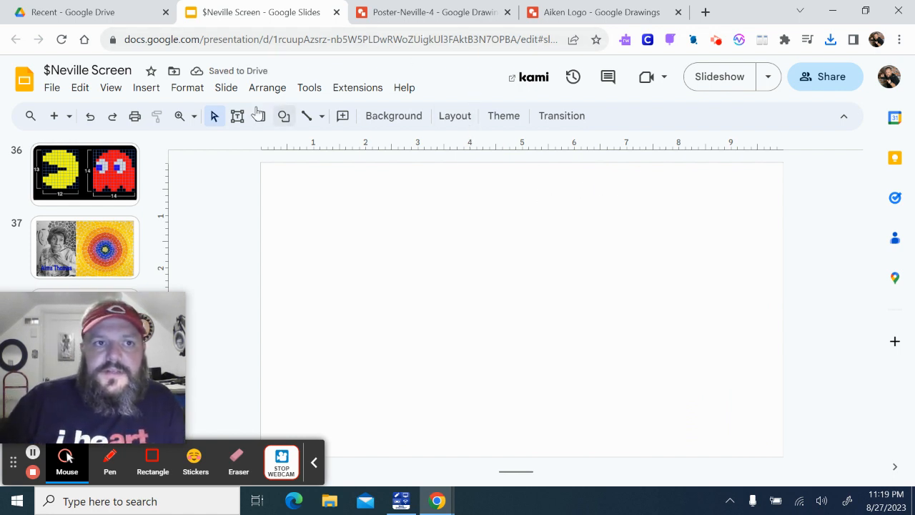
# Step: Change the emptied slide's background to solid bright purple
pyautogui.click(451, 255)
pyautogui.rightClick(451, 255)
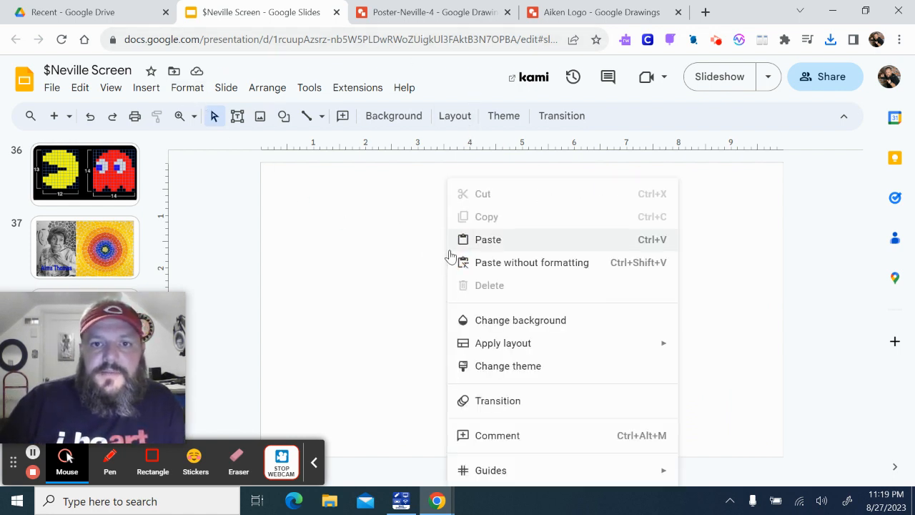
pyautogui.click(508, 332)
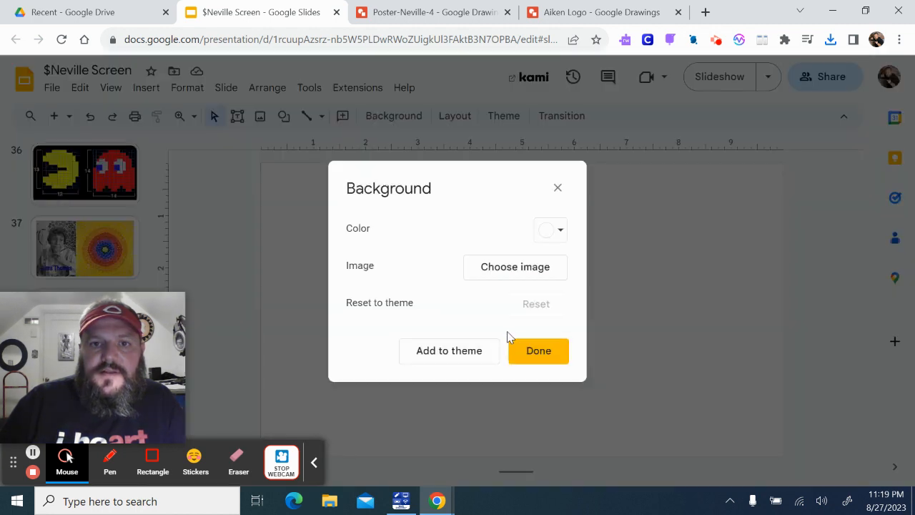
pyautogui.click(551, 230)
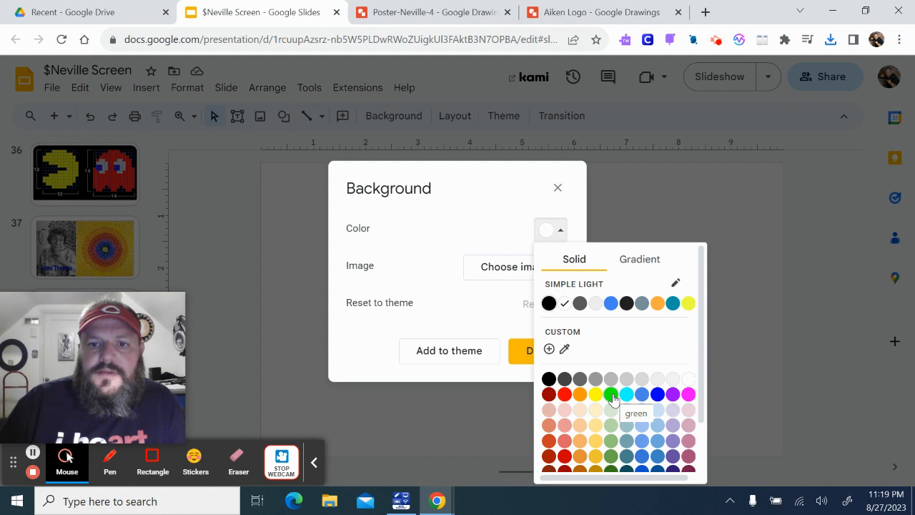
pyautogui.click(672, 394)
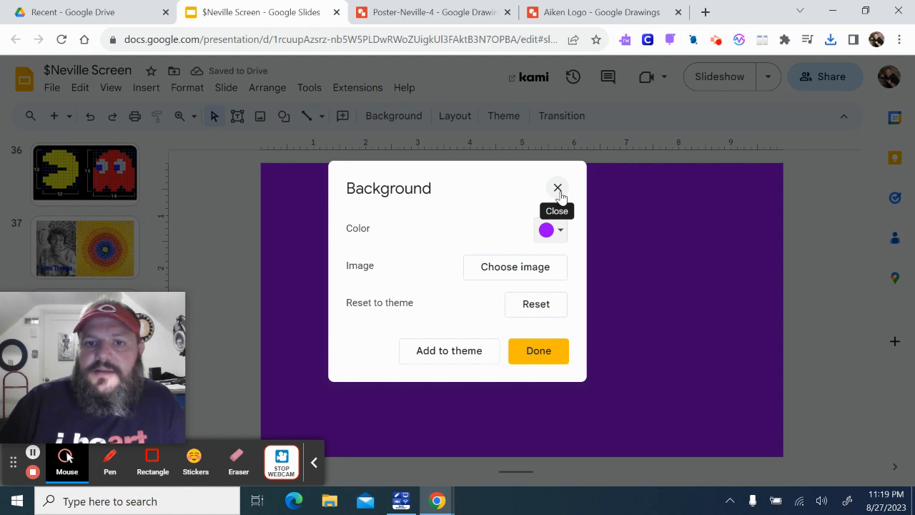
pyautogui.click(557, 353)
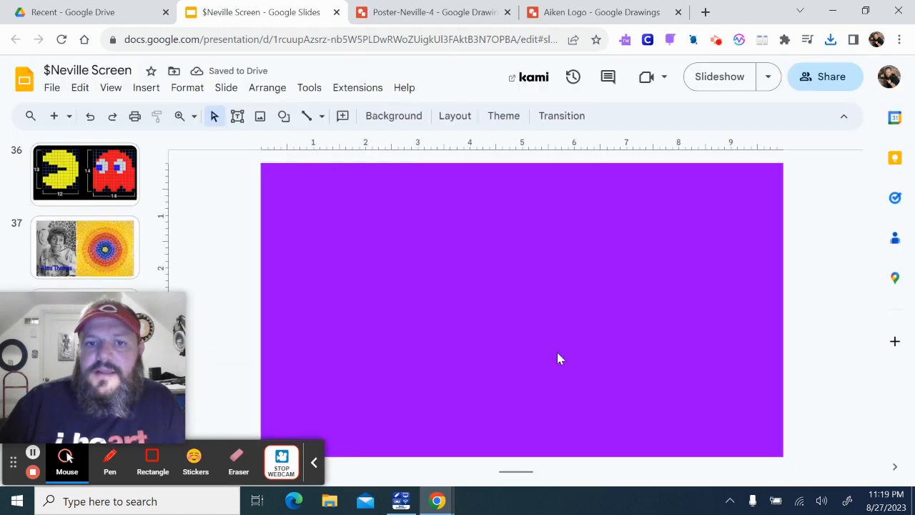
# Step: Try placing the downloaded Aiken Logo JPEG on the purple slide at a reduced size, then remove it
pyautogui.rightClick(471, 289)
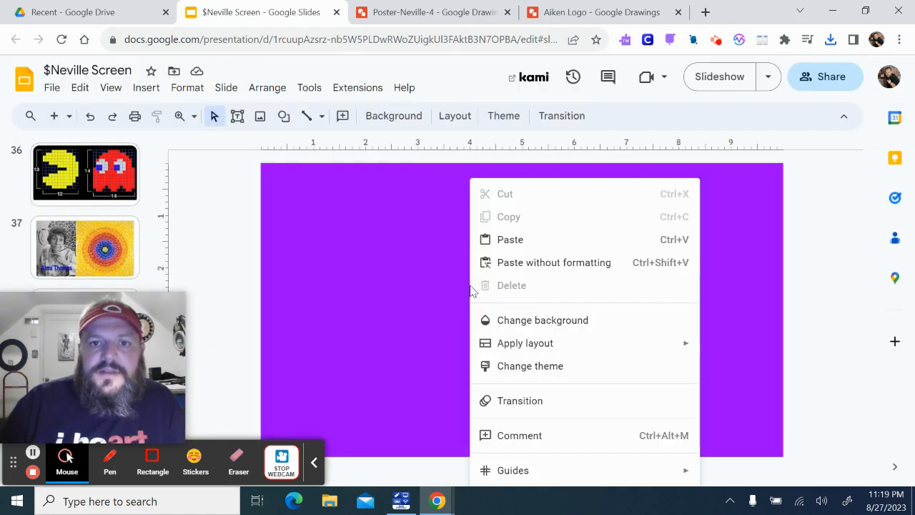
pyautogui.click(299, 167)
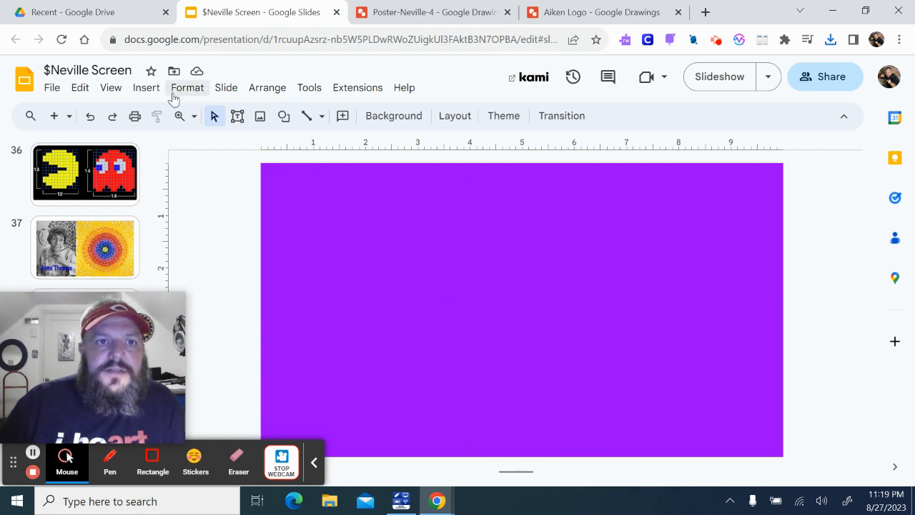
pyautogui.click(145, 90)
pyautogui.moveTo(183, 115)
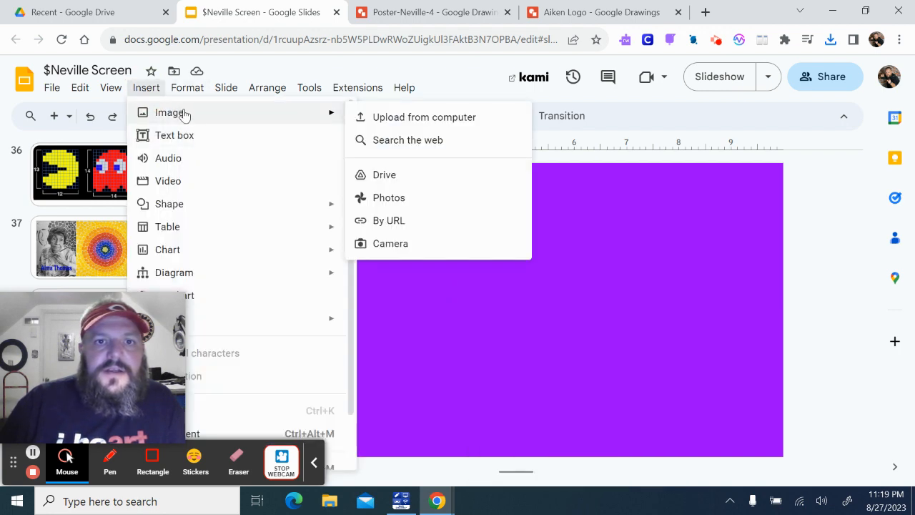
pyautogui.click(387, 118)
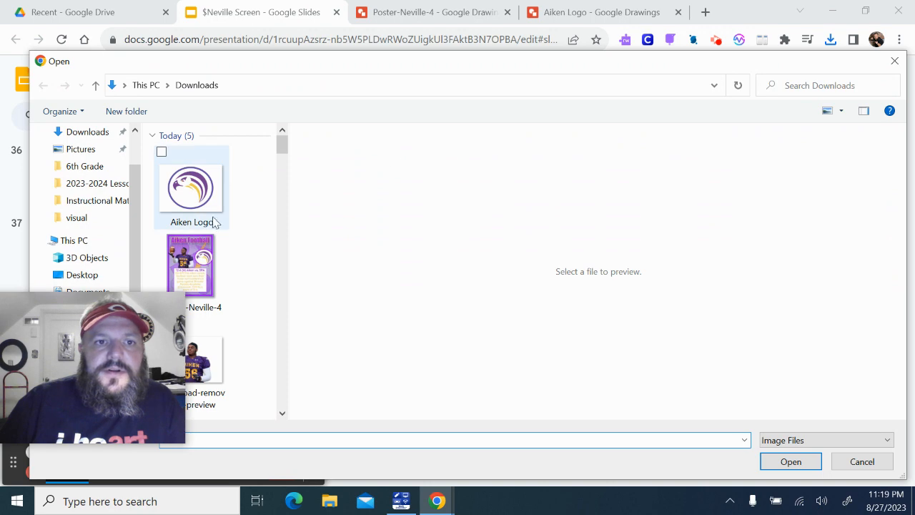
pyautogui.click(213, 218)
pyautogui.click(791, 461)
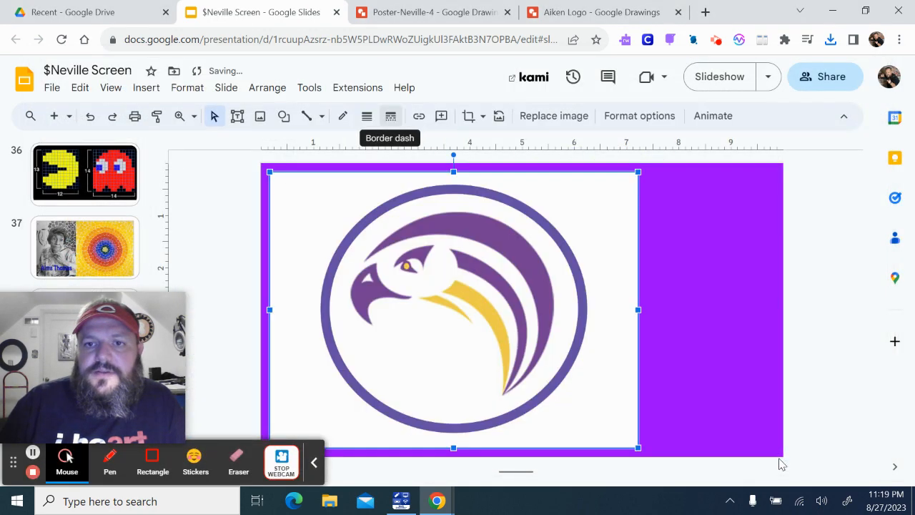
pyautogui.moveTo(637, 448); pyautogui.dragTo(504, 320)
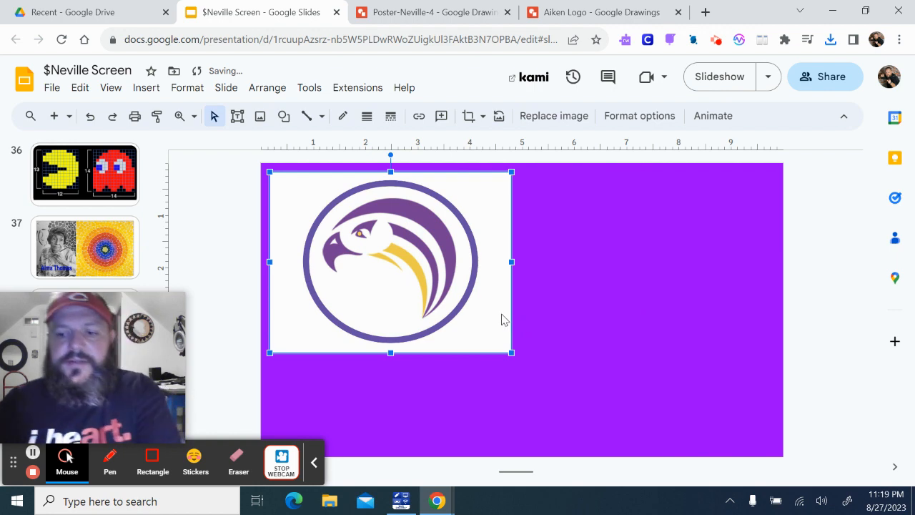
pyautogui.press('Delete')
# Step: Switch to the Aiken Logo drawing and download it as a PNG image
pyautogui.click(586, 13)
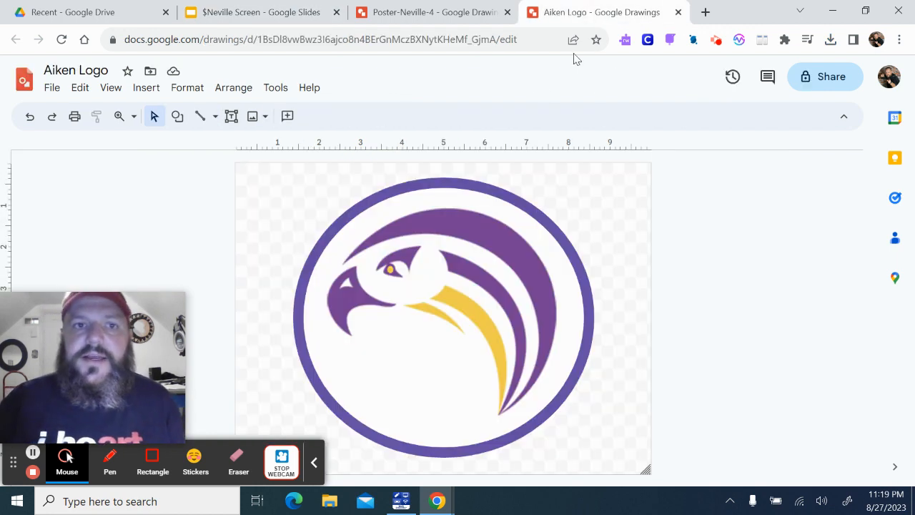
pyautogui.click(49, 92)
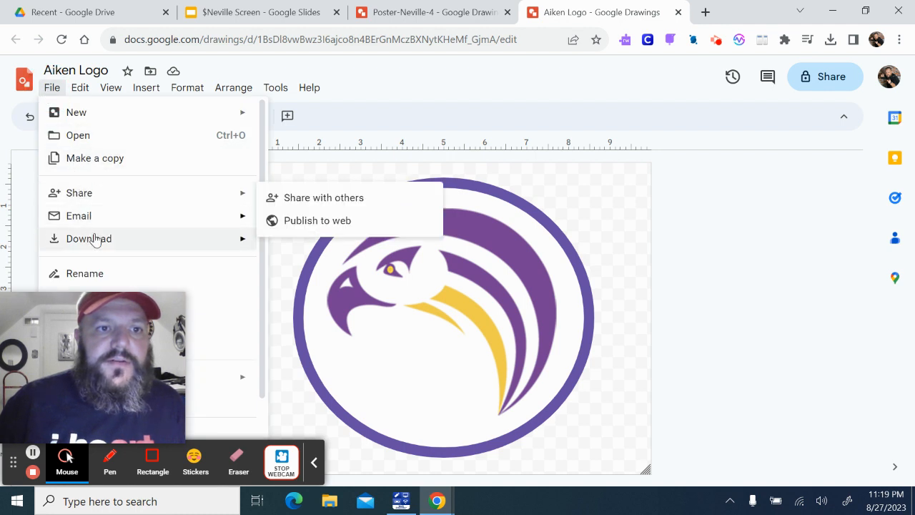
pyautogui.moveTo(108, 241)
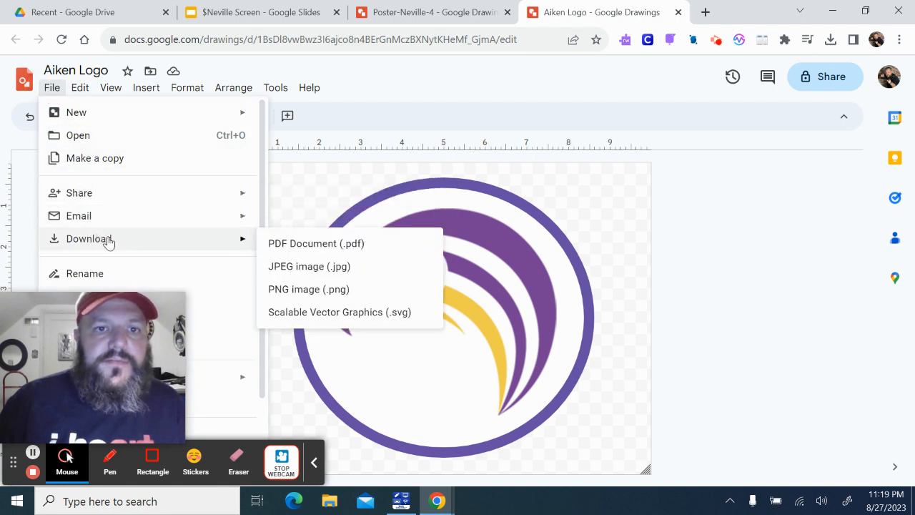
pyautogui.click(313, 292)
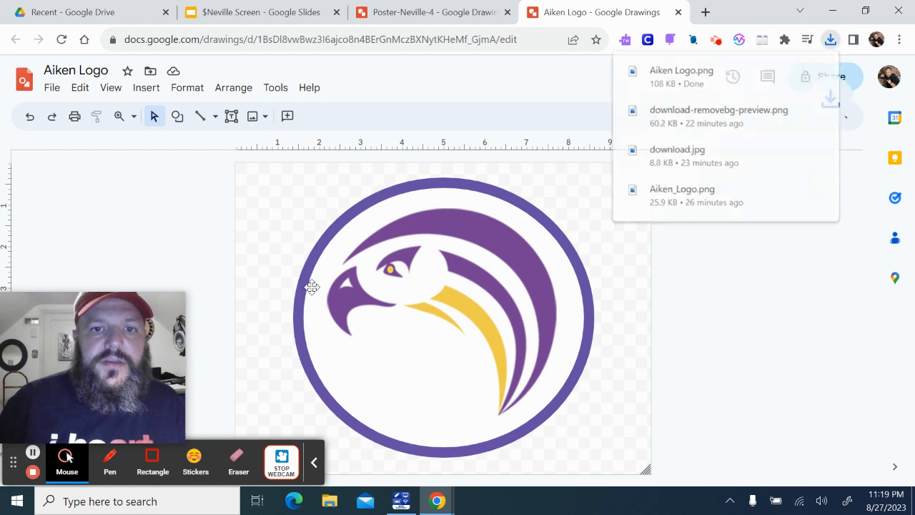
# Step: Return to the presentation, insert the downloaded Aiken Logo PNG from the computer and move it to about the middle of the purple slide
pyautogui.click(434, 15)
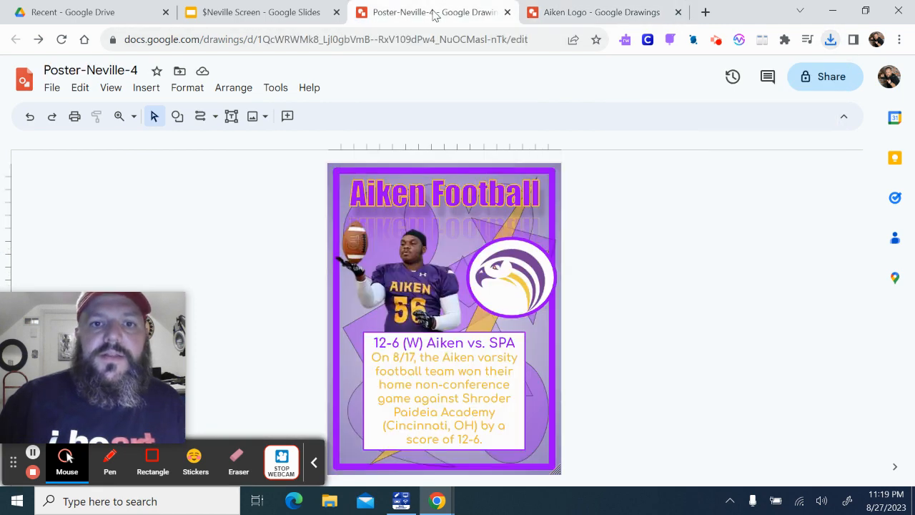
pyautogui.click(308, 17)
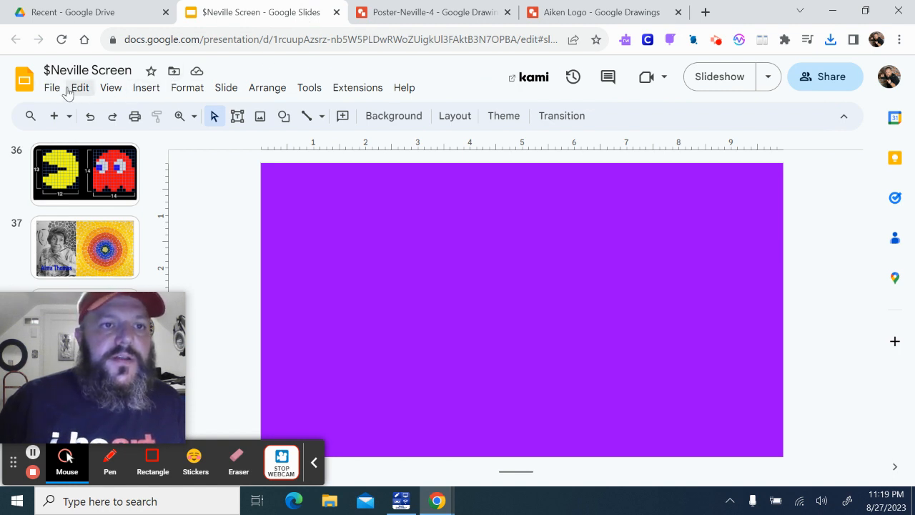
pyautogui.click(144, 89)
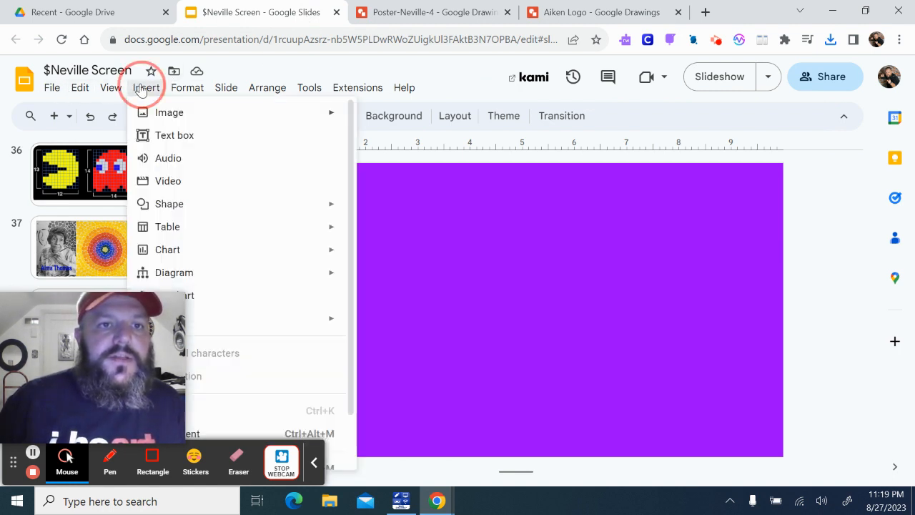
pyautogui.moveTo(201, 117)
pyautogui.click(388, 116)
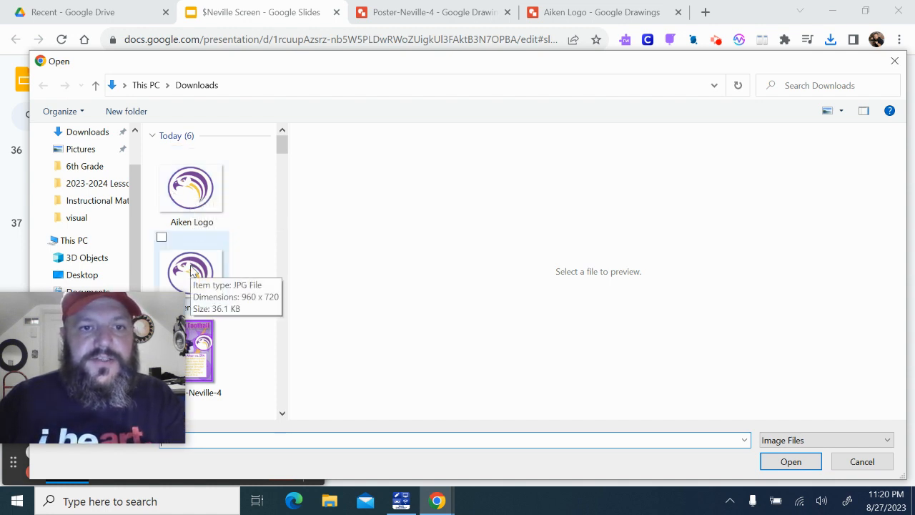
pyautogui.click(203, 193)
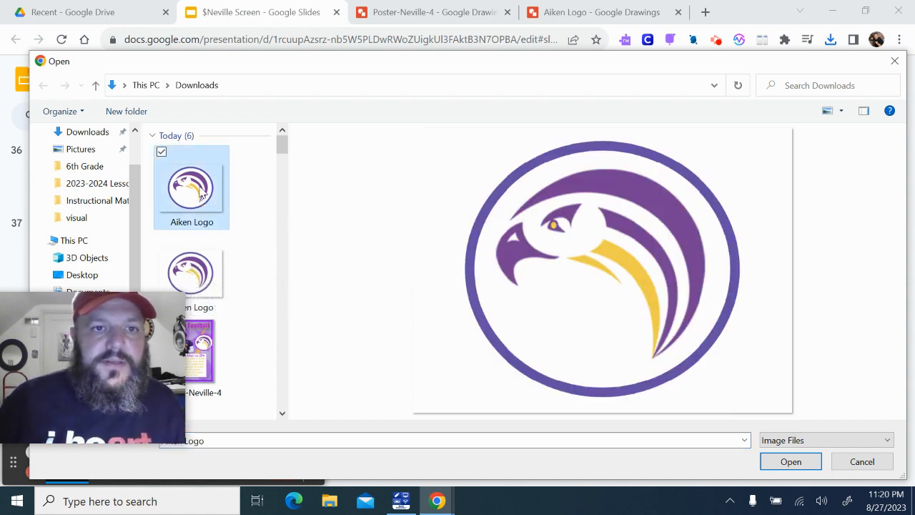
pyautogui.click(786, 462)
pyautogui.moveTo(459, 337); pyautogui.dragTo(536, 349)
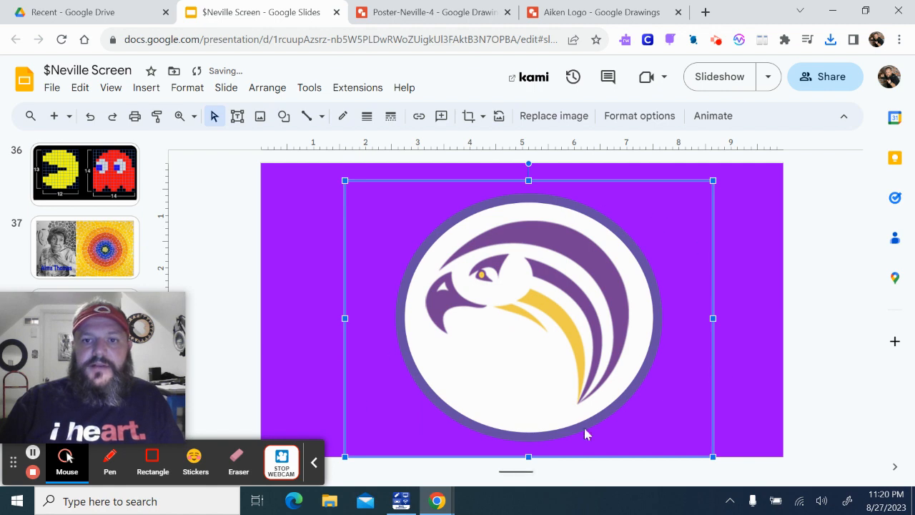
# Step: Switch back to the Aiken Logo drawing
pyautogui.click(591, 18)
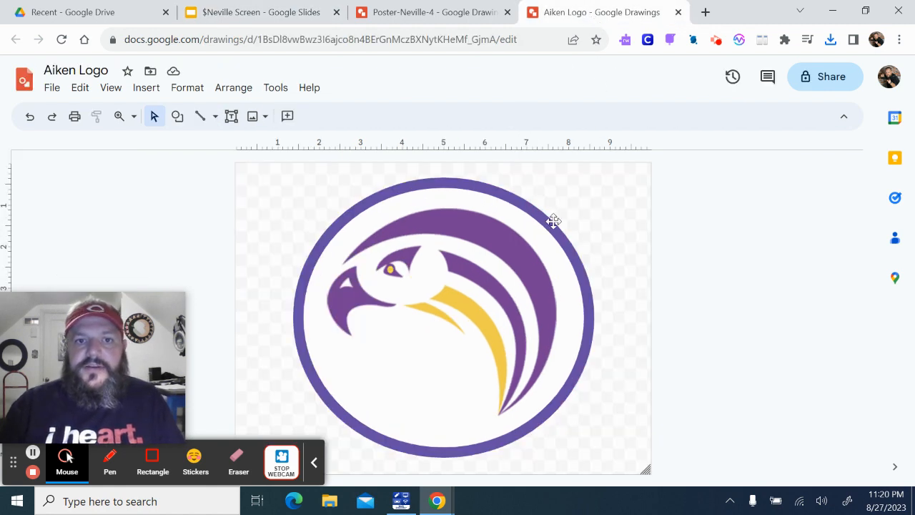